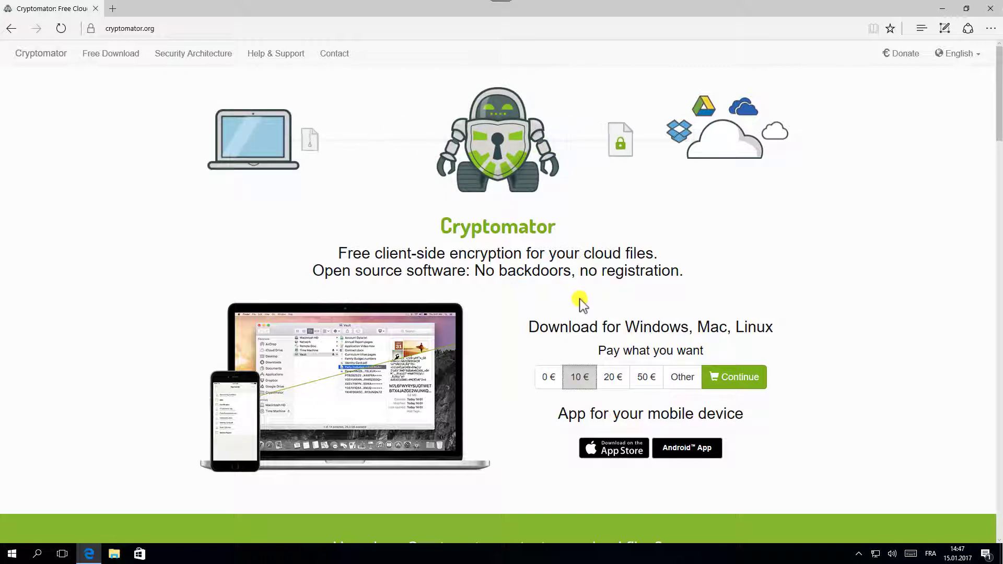
Step: Pick the free 0 € download option on cryptomator.org, then minimize the browser
{"action": "left_click", "coordinate": [546, 379]}
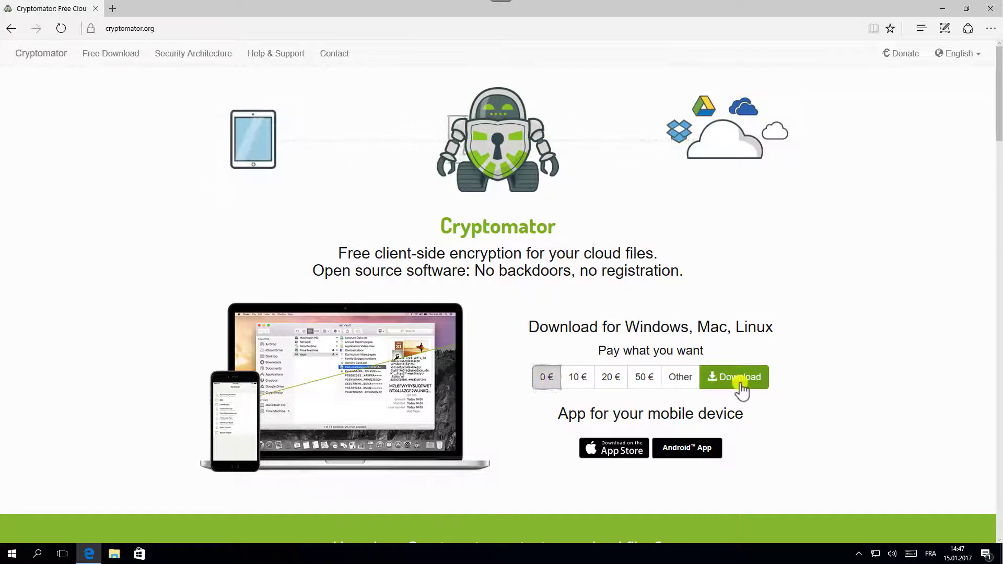
{"action": "left_click", "coordinate": [941, 9]}
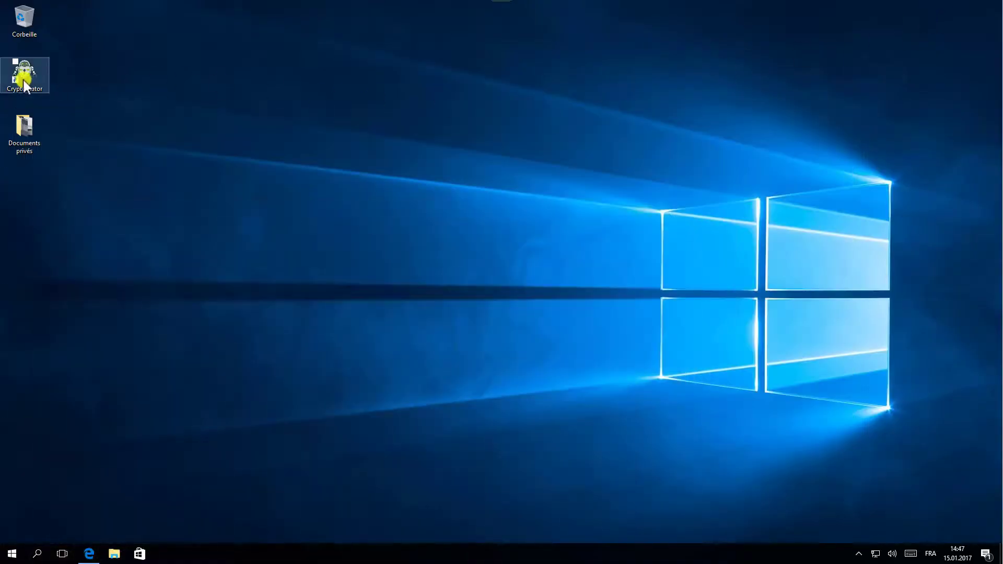
Step: Launch Cryptomator from the desktop and choose Créer un nouveau coffre
{"action": "double_click", "coordinate": [24, 82]}
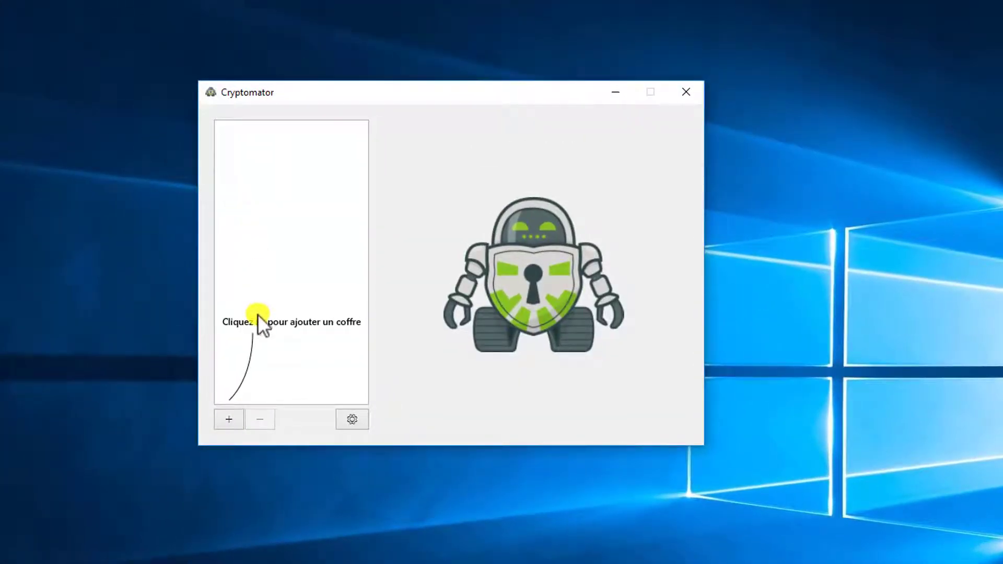
{"action": "left_click", "coordinate": [228, 420]}
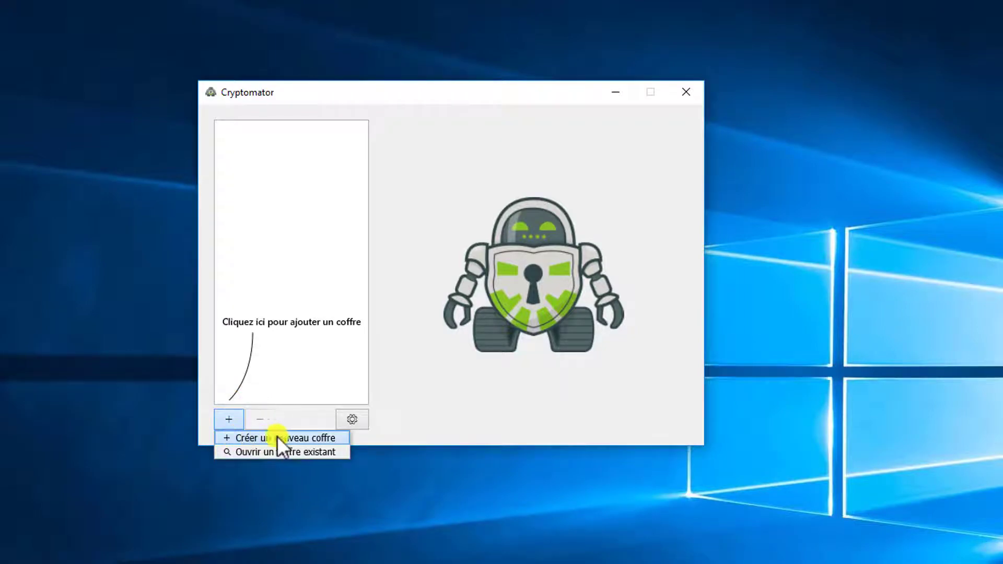
{"action": "left_click", "coordinate": [291, 438]}
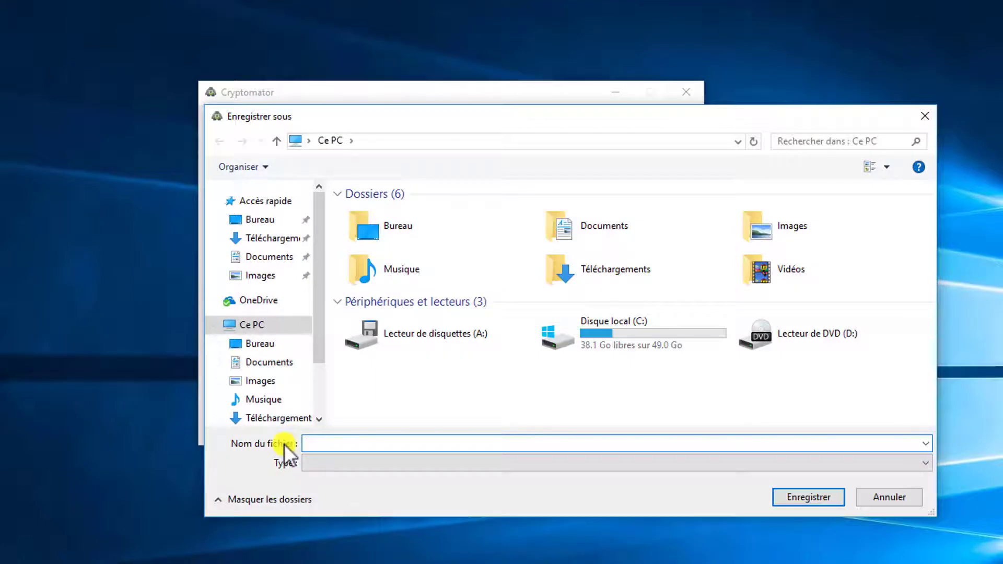
Step: Save the new vault as 'Data' in the OneDrive folder
{"action": "left_click", "coordinate": [258, 302]}
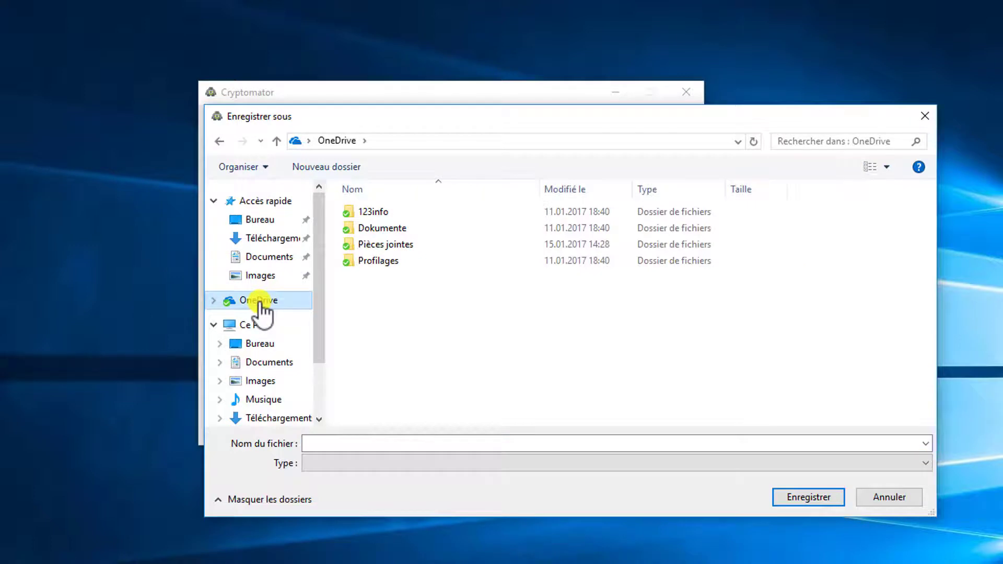
{"action": "left_click", "coordinate": [330, 442]}
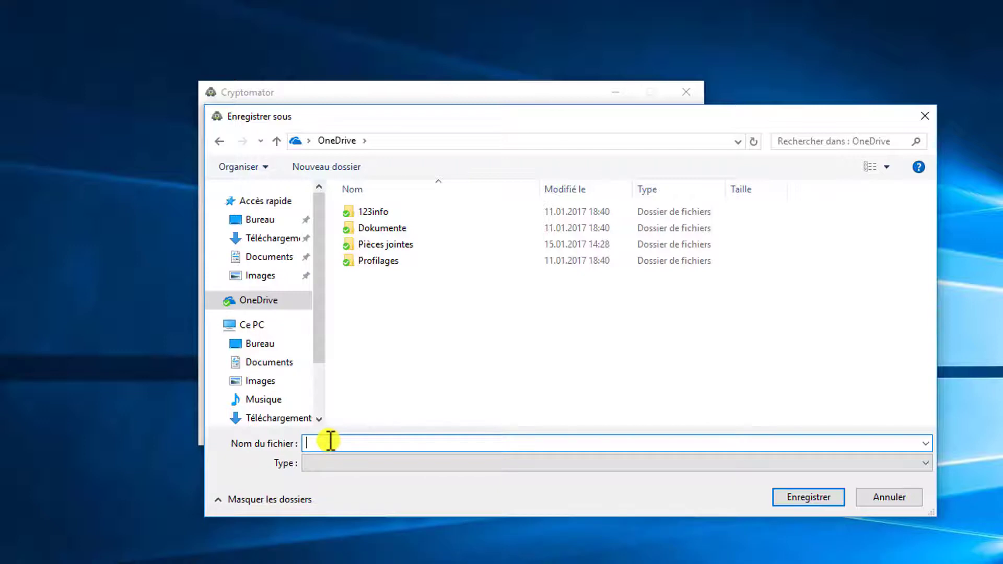
{"action": "type", "text": "Data"}
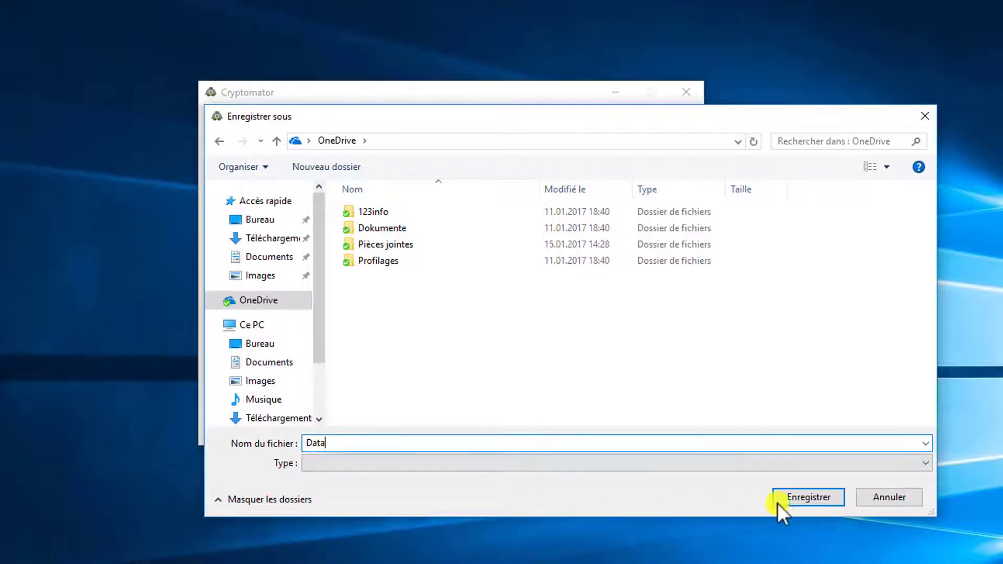
{"action": "left_click", "coordinate": [790, 498]}
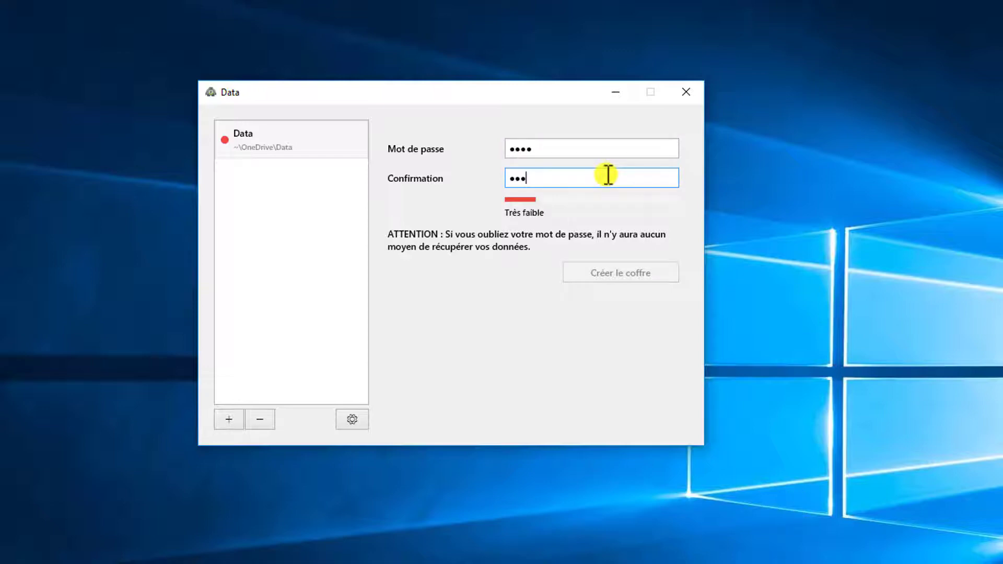
Step: Enter the vault password to create 'Data', then enter it again to unlock the vault
{"action": "type", "text": "4"}
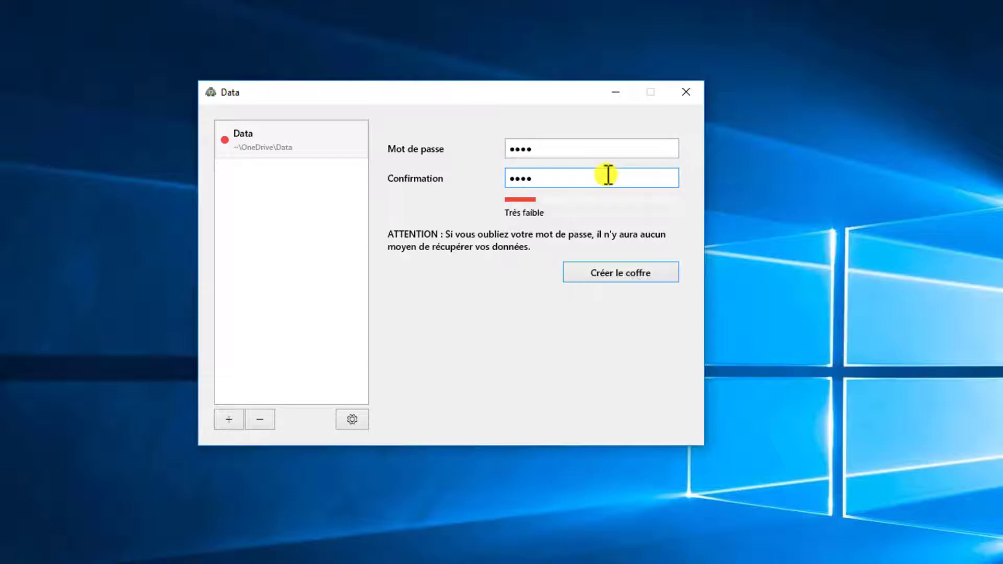
{"action": "left_click", "coordinate": [614, 272]}
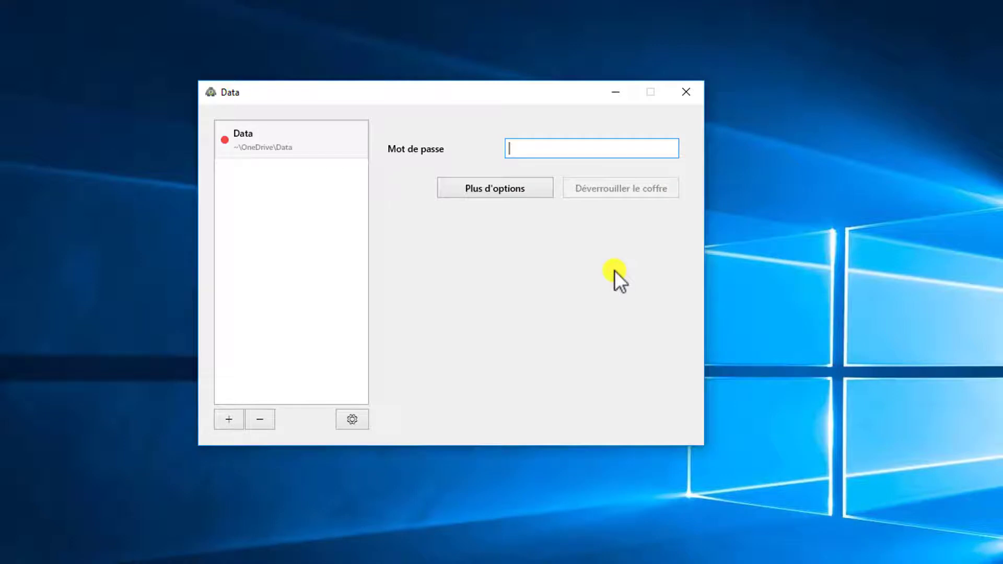
{"action": "type", "text": "1234"}
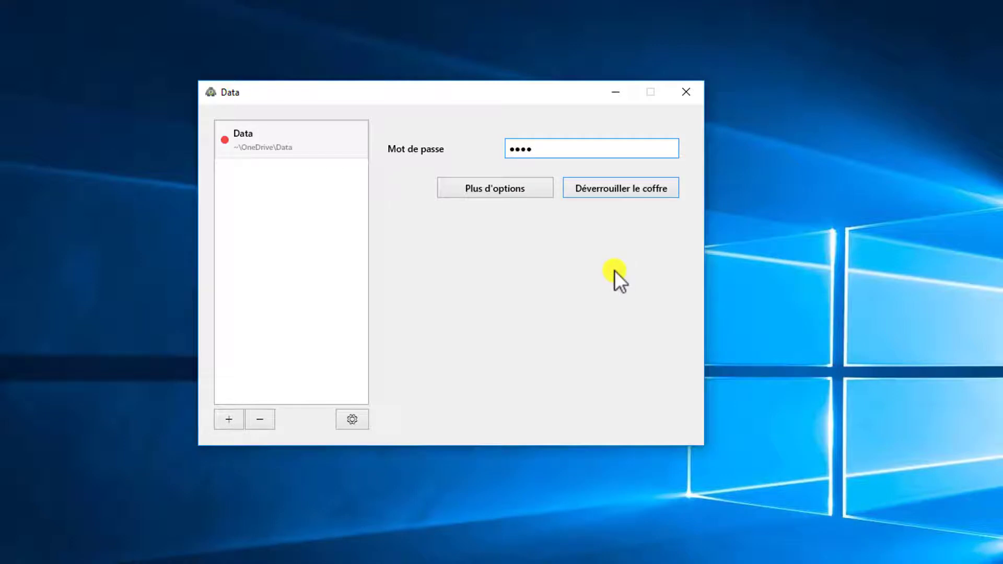
{"action": "left_click", "coordinate": [611, 186]}
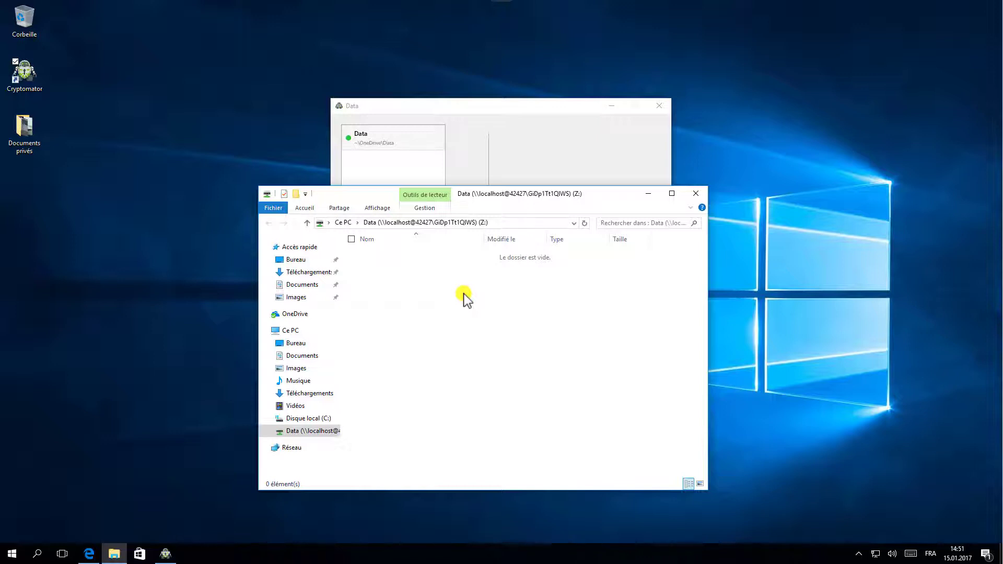
{"action": "left_click", "coordinate": [695, 194]}
{"action": "left_click", "coordinate": [574, 328]}
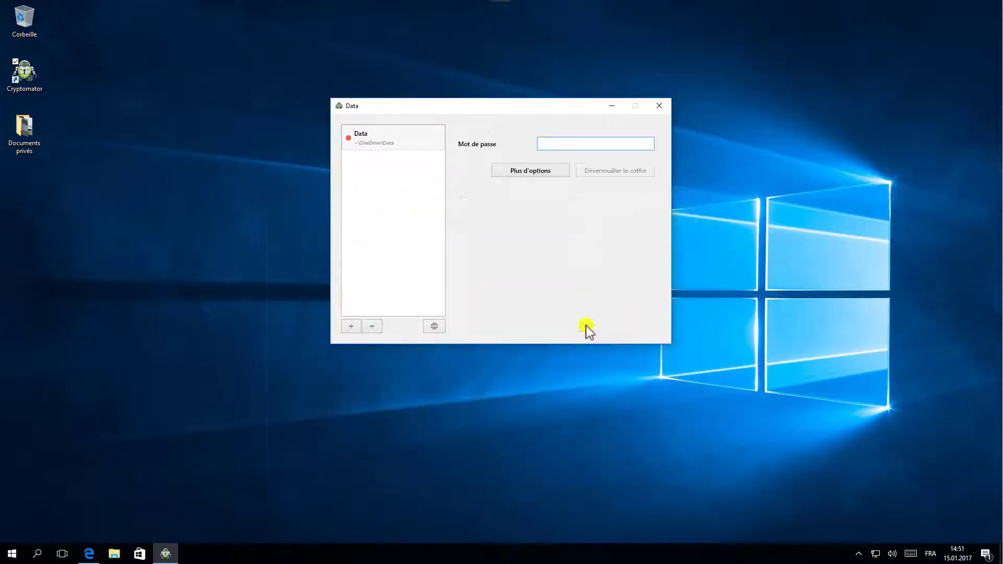
{"action": "left_click", "coordinate": [659, 106]}
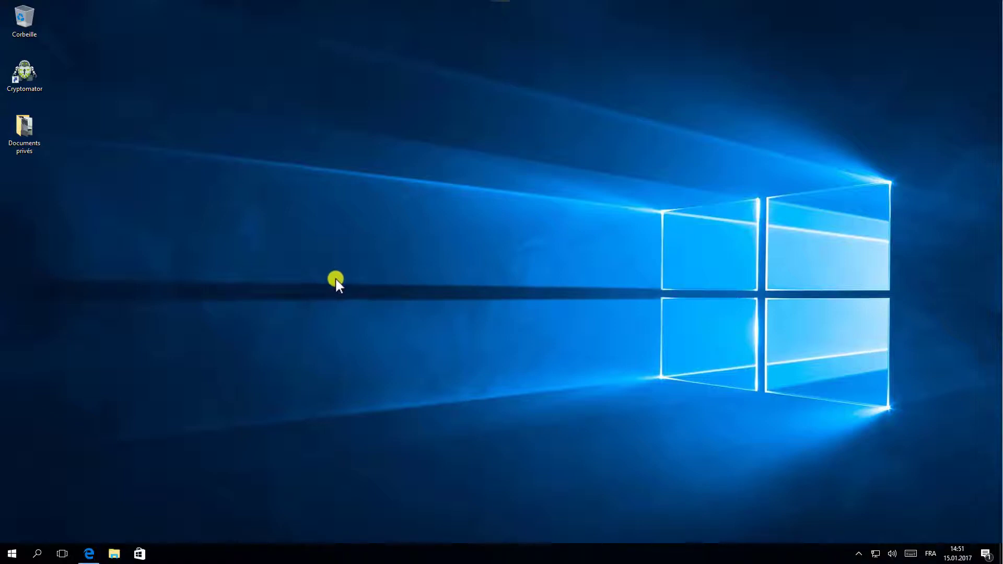
{"action": "double_click", "coordinate": [20, 73]}
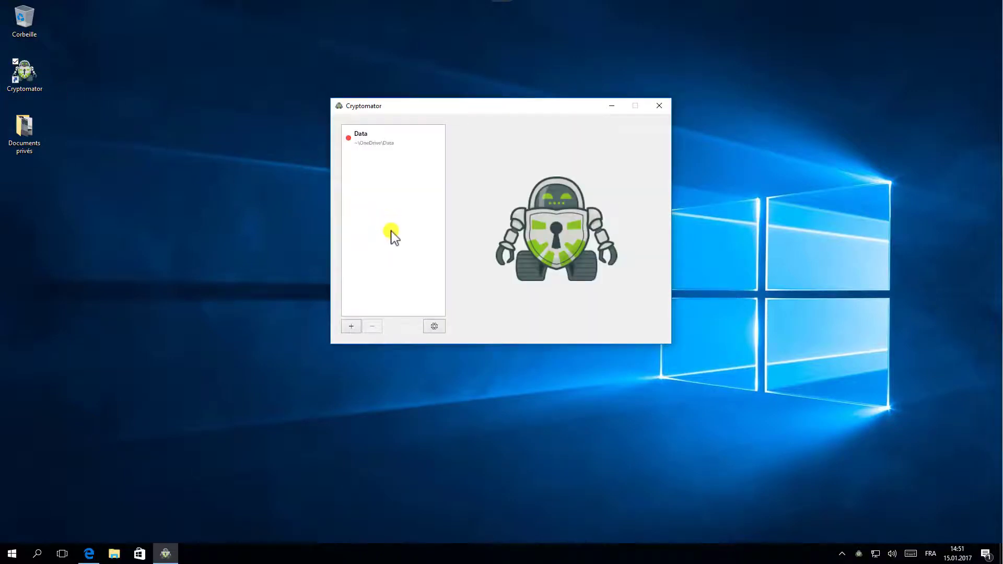
{"action": "left_click", "coordinate": [371, 140]}
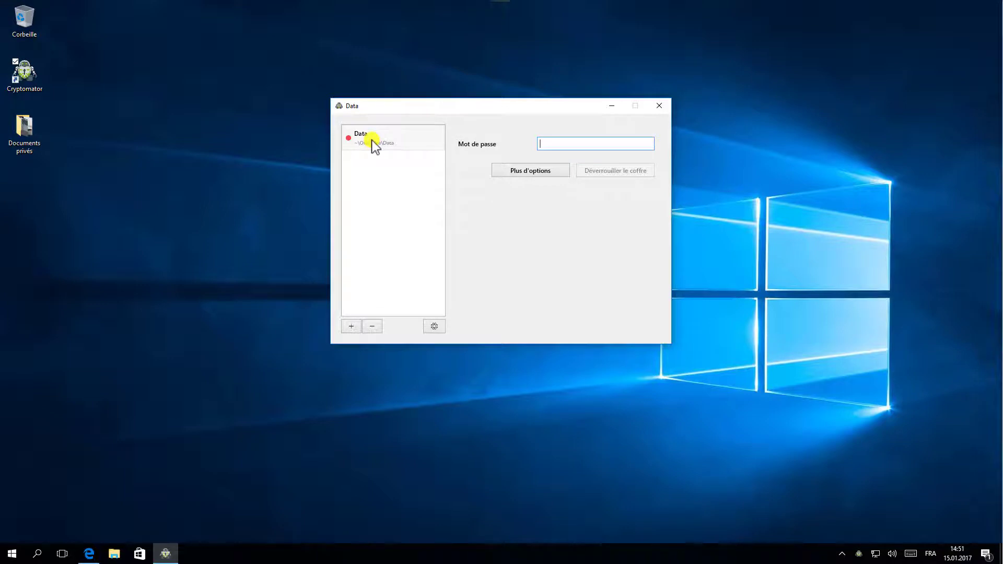
{"action": "type", "text": "••••"}
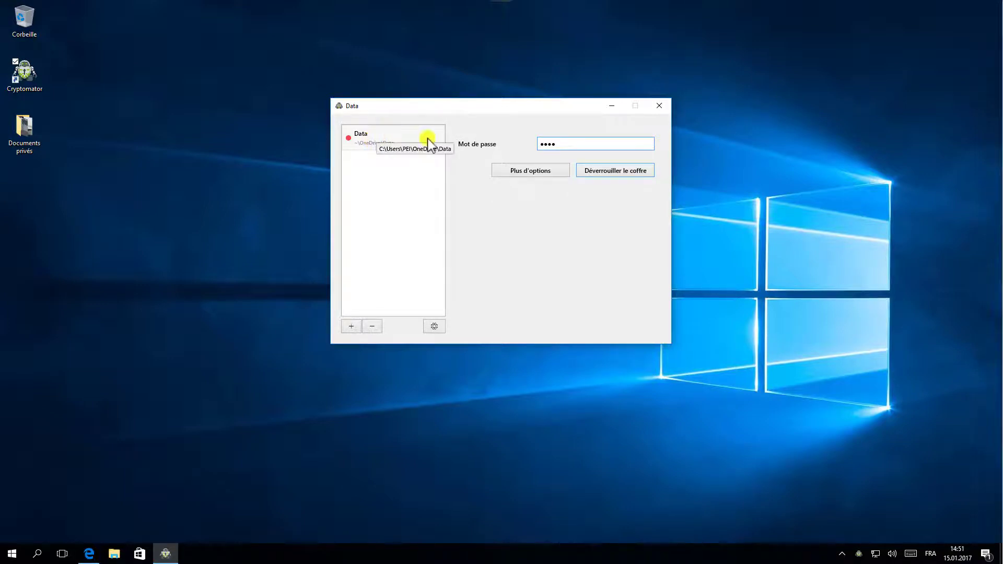
{"action": "left_click", "coordinate": [620, 173]}
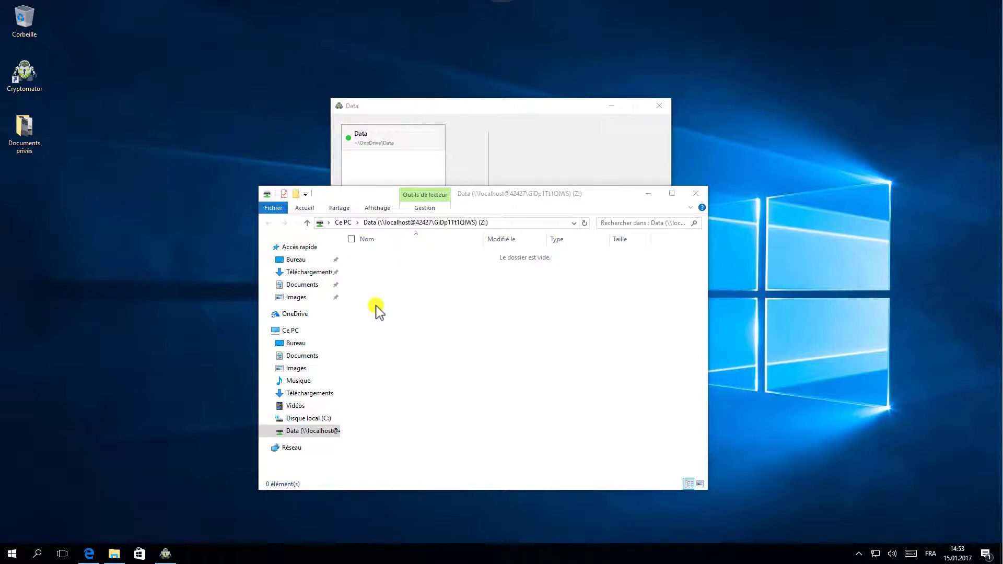
Step: Copy the 'Documents privés' desktop folder into the Data (Z:) drive
{"action": "left_click_drag", "start_coordinate": [22, 136], "coordinate": [451, 345]}
{"action": "left_click", "coordinate": [464, 361]}
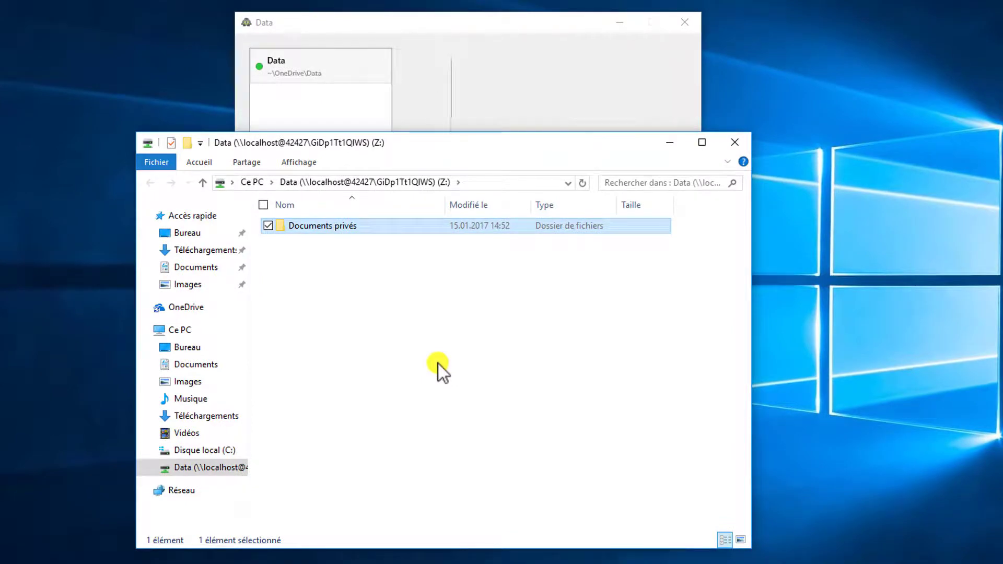
Step: Browse OneDrive to Data\d\CS and its long-named subfolder holding seven encrypted files
{"action": "left_click", "coordinate": [194, 308]}
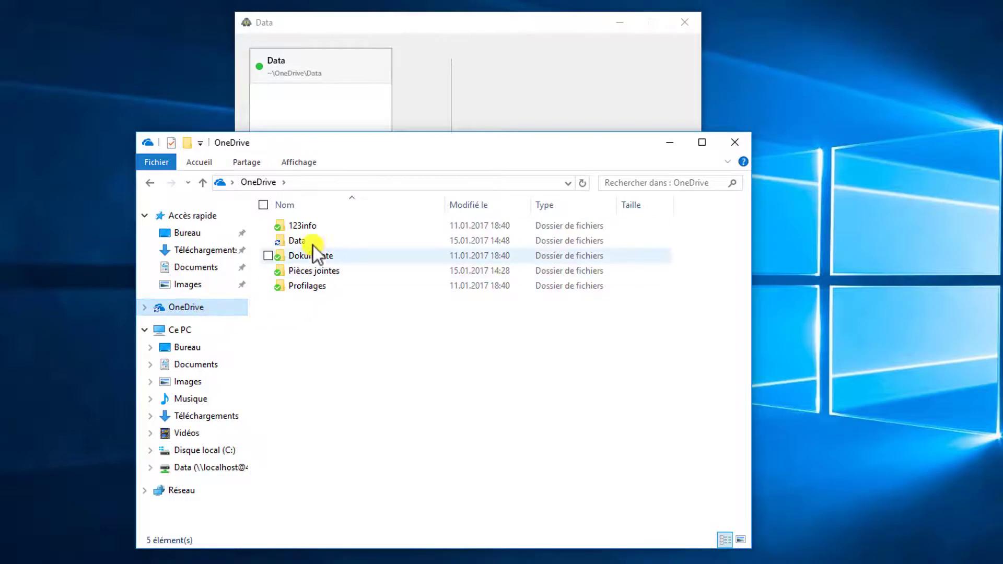
{"action": "mouse_move", "coordinate": [312, 241]}
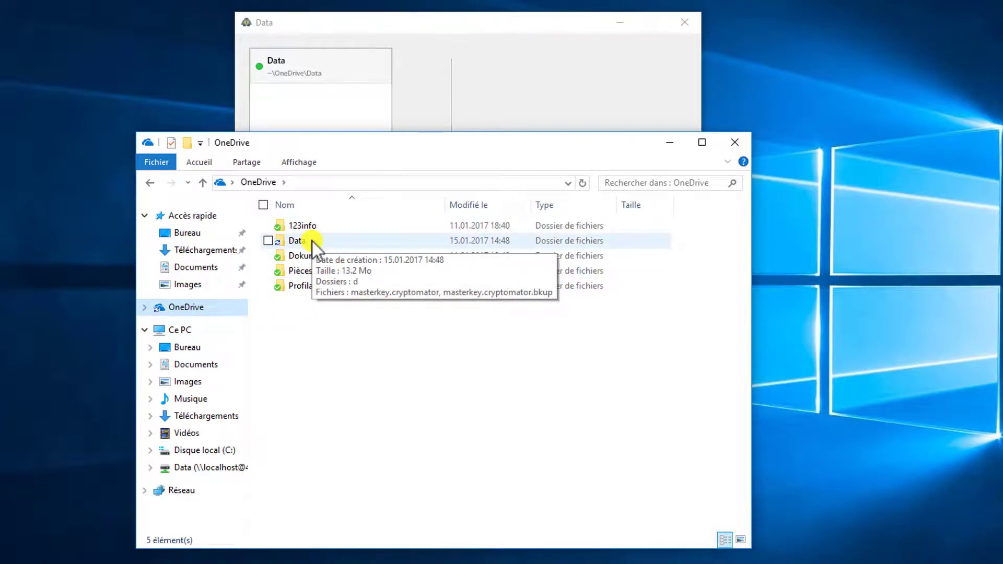
{"action": "double_click", "coordinate": [313, 242]}
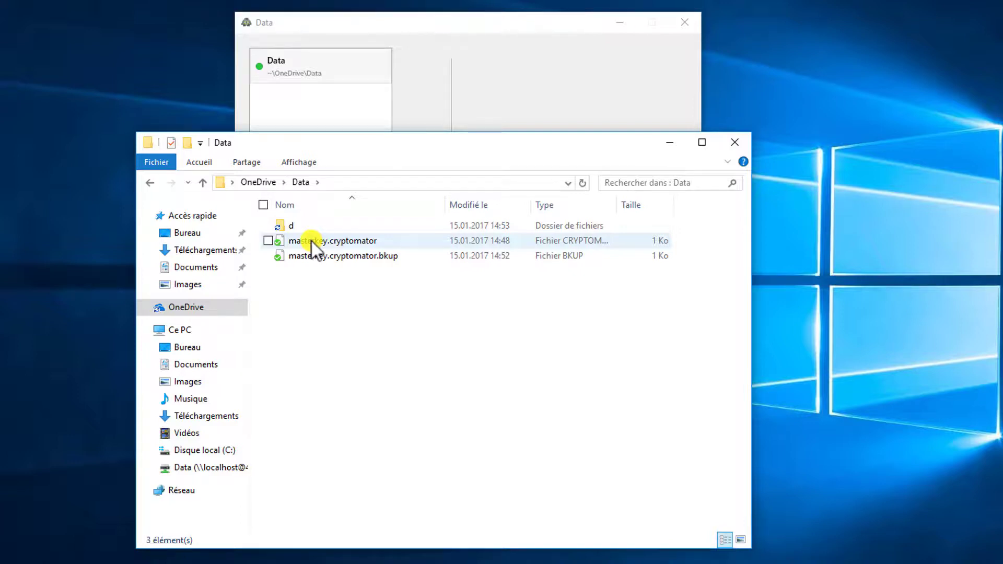
{"action": "double_click", "coordinate": [309, 227]}
{"action": "double_click", "coordinate": [309, 227]}
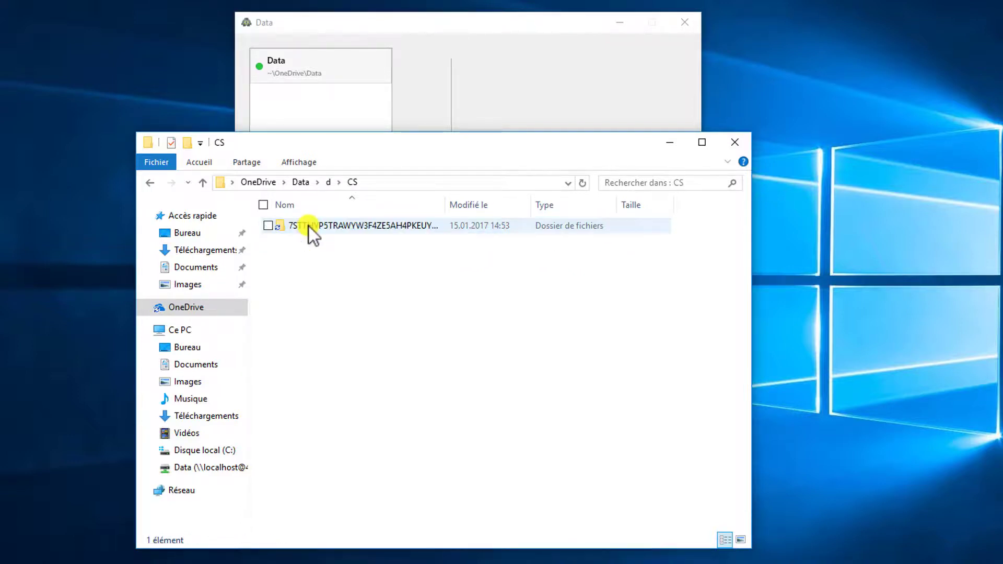
{"action": "double_click", "coordinate": [309, 226]}
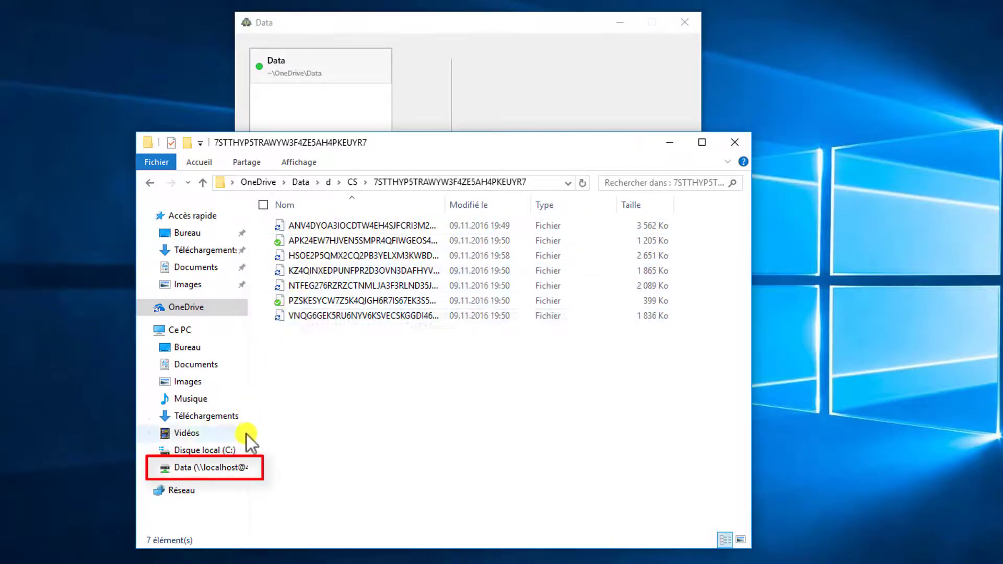
Step: Open 'Documents privés' on Data (Z:) and show its seven photos as Grandes icônes
{"action": "left_click", "coordinate": [184, 468]}
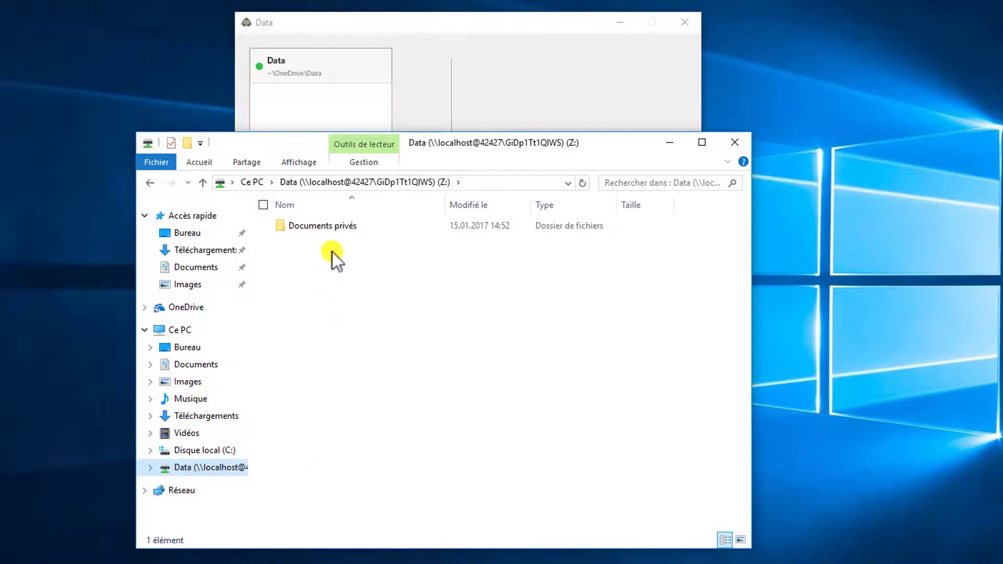
{"action": "double_click", "coordinate": [336, 230]}
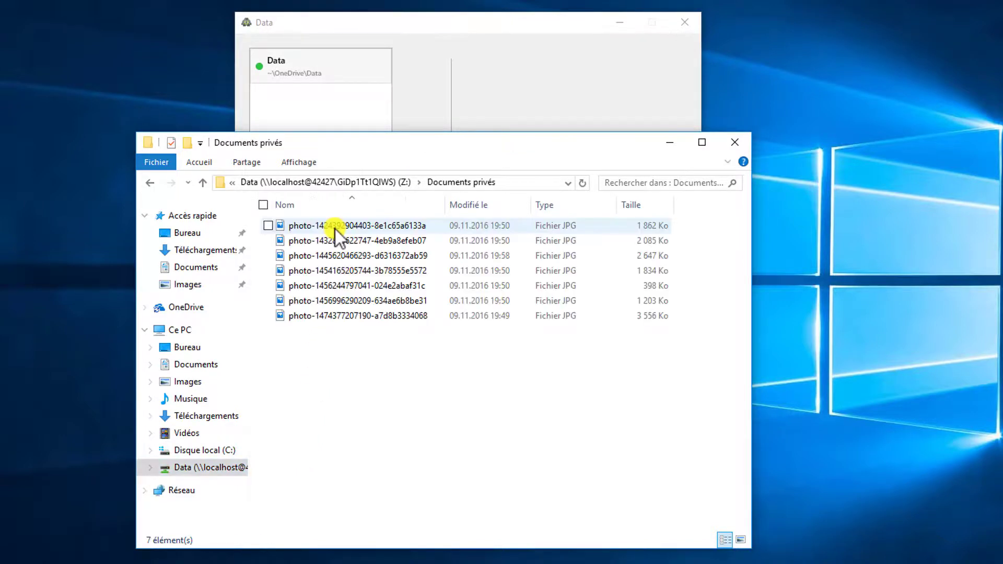
{"action": "left_click", "coordinate": [306, 164]}
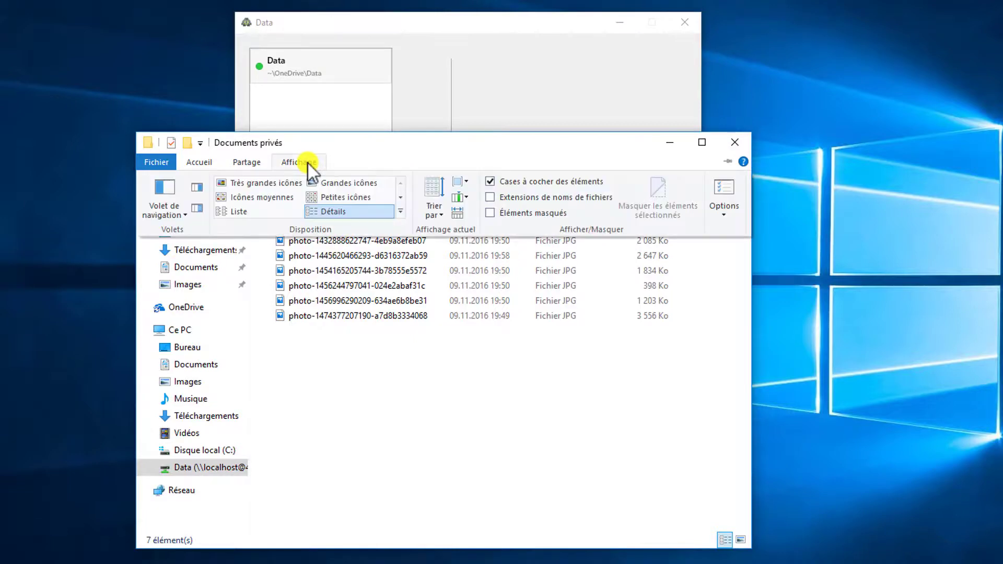
{"action": "left_click", "coordinate": [314, 181]}
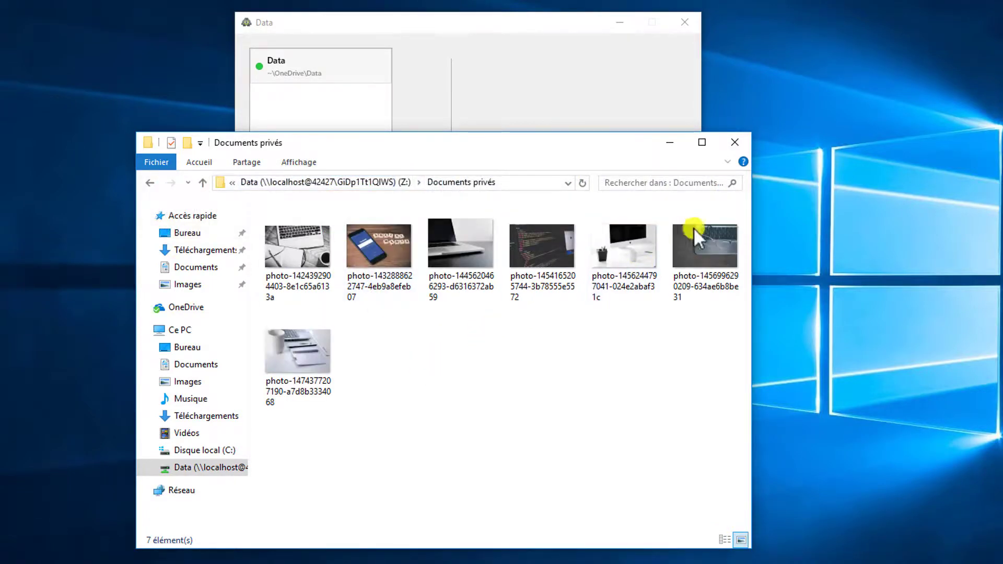
Step: Close the photos Explorer window and bring up Cryptomator's add-vault options
{"action": "left_click", "coordinate": [737, 142]}
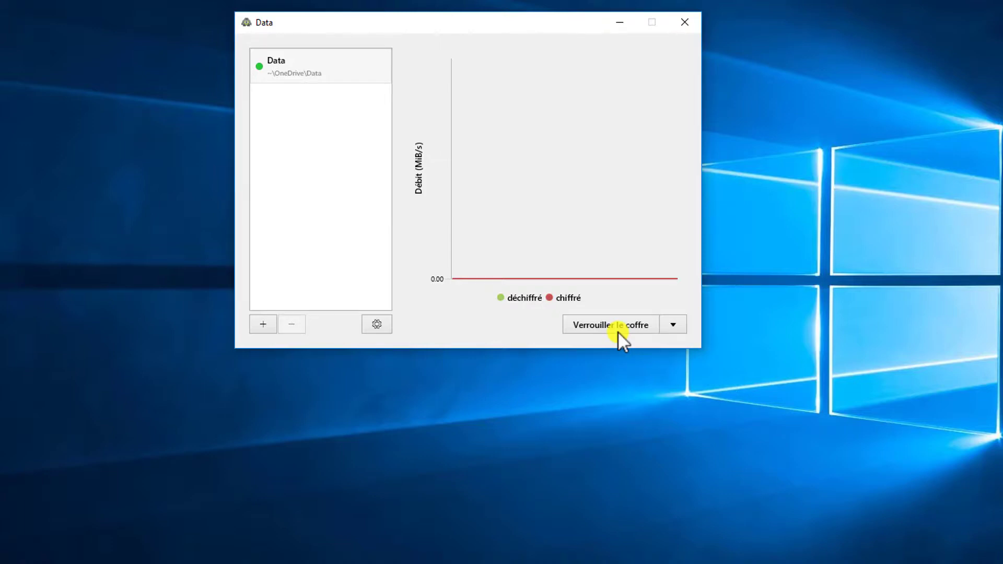
{"action": "left_click", "coordinate": [269, 323]}
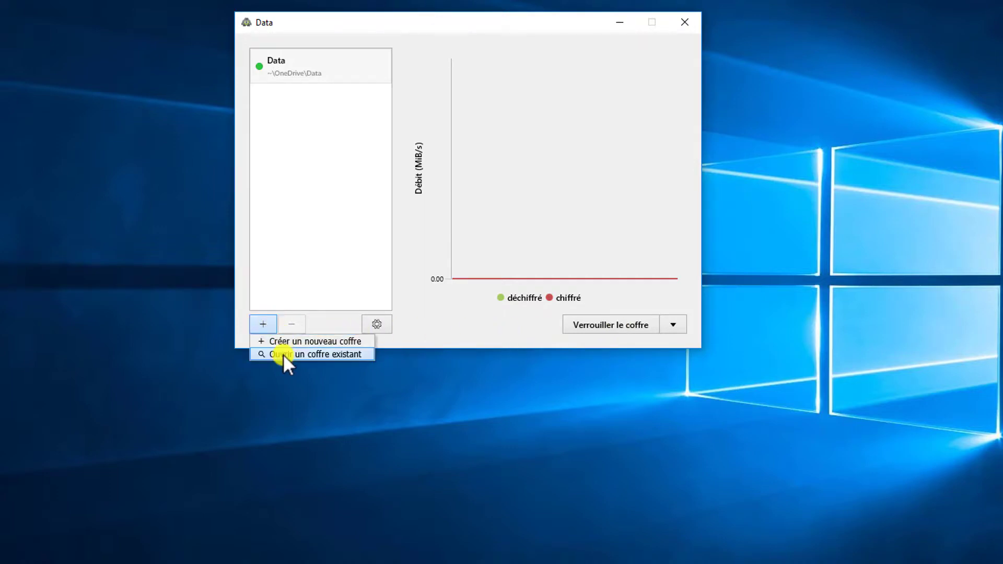